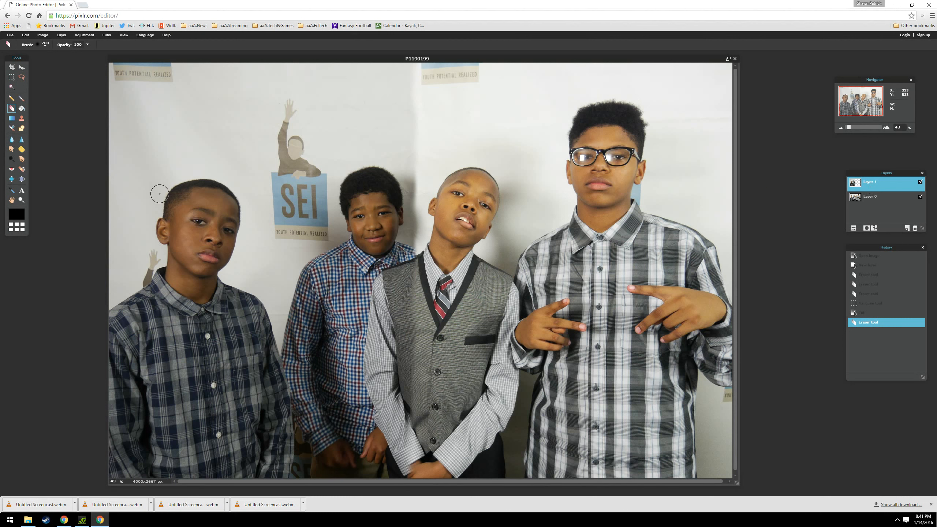
Slightly raise the brightness and contrast of Layer 1 with the Brightness & Contrast adjustment and apply it.
{"action": "left_click", "coordinate": [80, 36]}
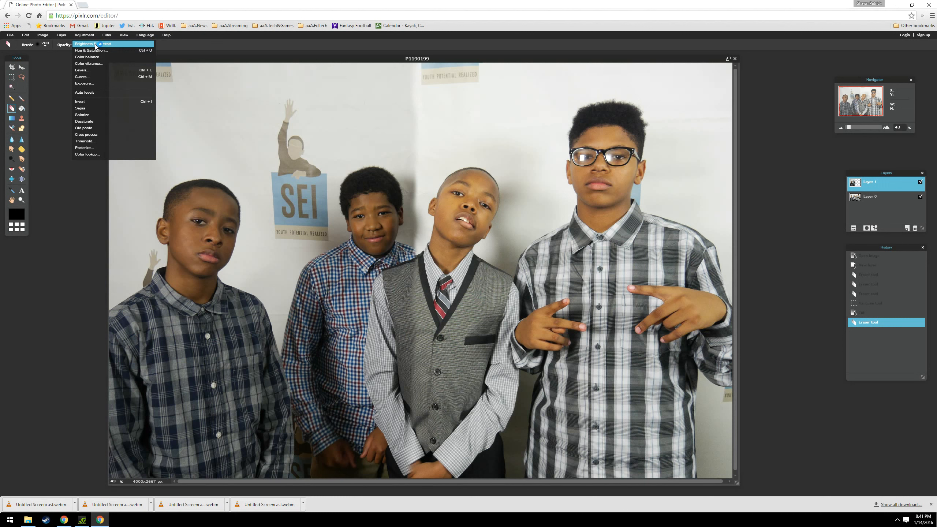
{"action": "left_click", "coordinate": [96, 44]}
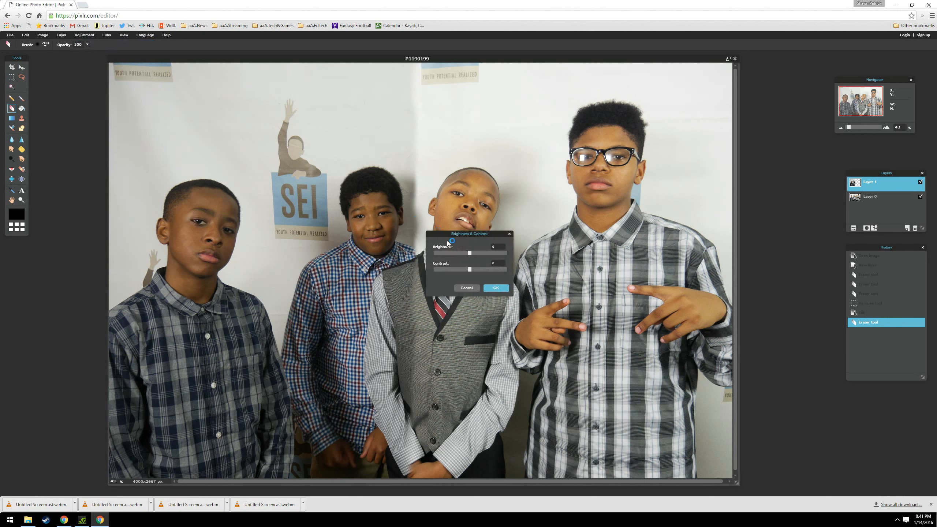
{"action": "left_click_drag", "start_coordinate": [447, 236], "coordinate": [656, 109]}
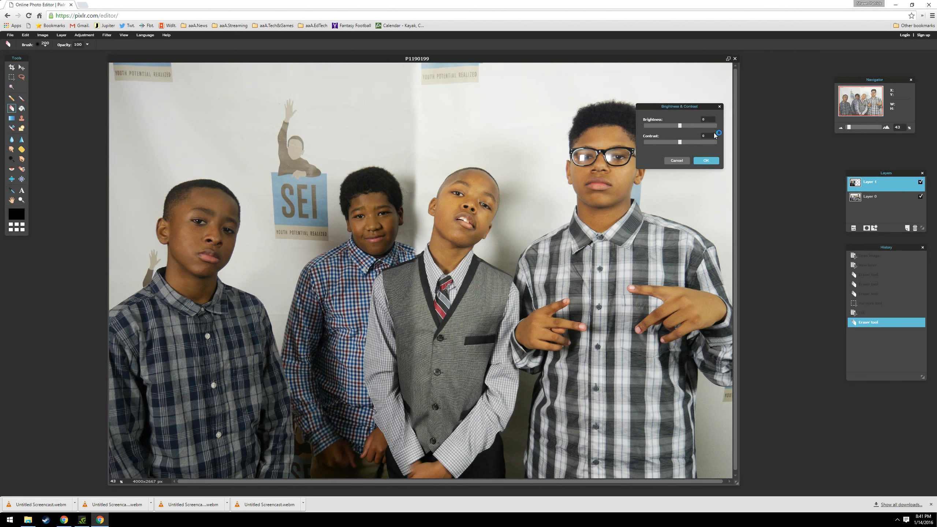
{"action": "mouse_move", "coordinate": [678, 127]}
{"action": "left_mouse_down"}
{"action": "mouse_move", "coordinate": [627, 128]}
{"action": "mouse_move", "coordinate": [682, 133]}
{"action": "left_mouse_up"}
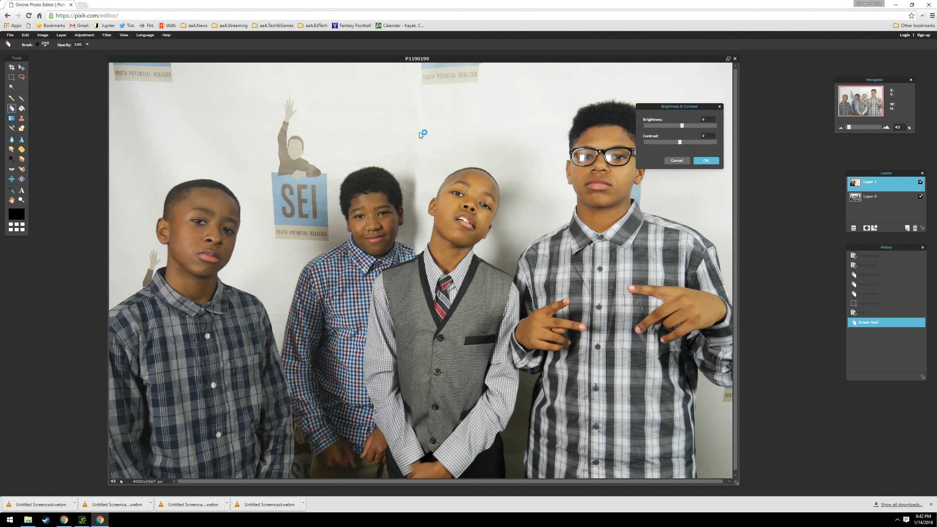
{"action": "left_click", "coordinate": [679, 142]}
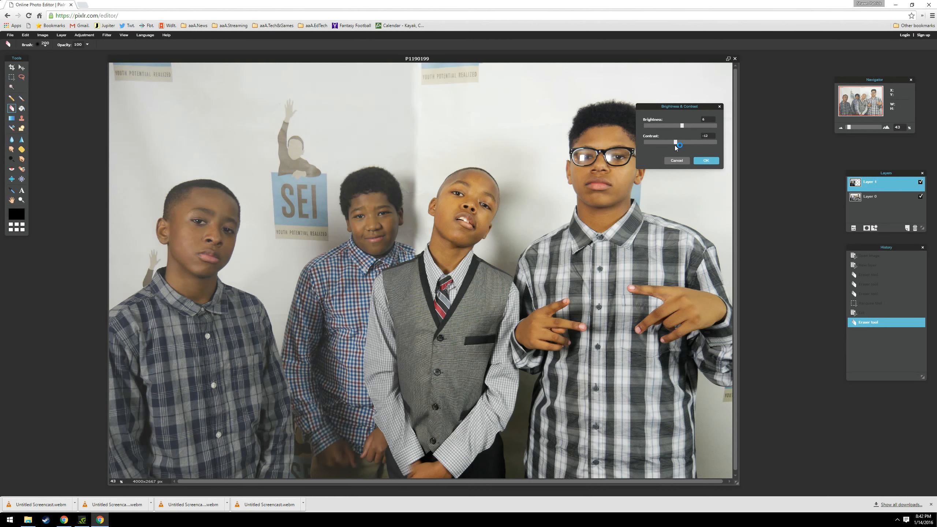
{"action": "left_click_drag", "start_coordinate": [681, 146], "coordinate": [680, 152]}
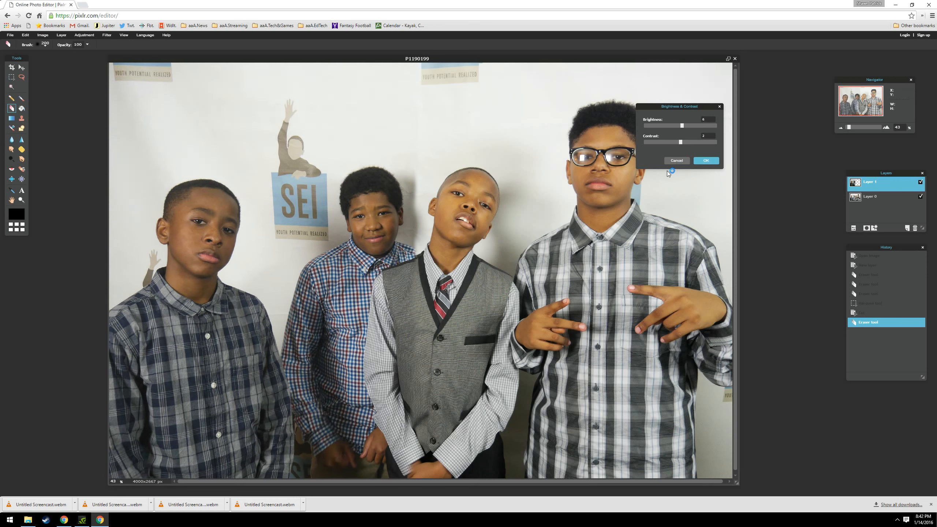
{"action": "left_click", "coordinate": [706, 161]}
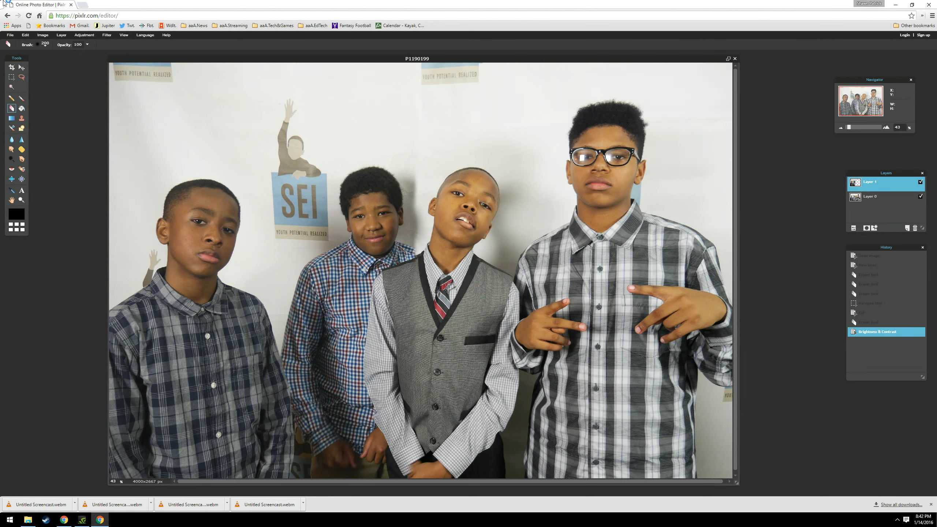
Open the Hue & Saturation adjustment for Layer 1.
{"action": "left_click", "coordinate": [85, 36]}
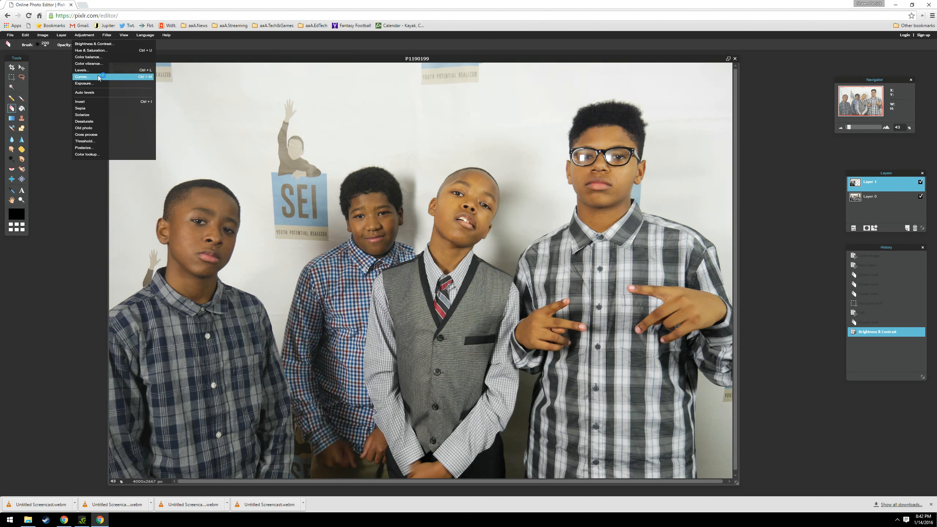
{"action": "left_click", "coordinate": [90, 50]}
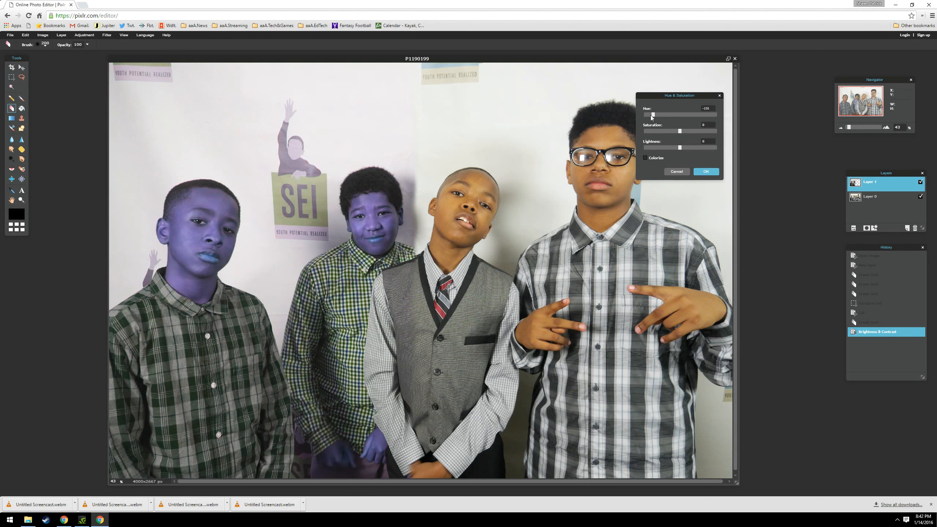
Try strong hue shifts, a saturation of 100 and the Colorize option on Layer 1, and reset them.
{"action": "left_click_drag", "start_coordinate": [686, 115], "coordinate": [724, 117]}
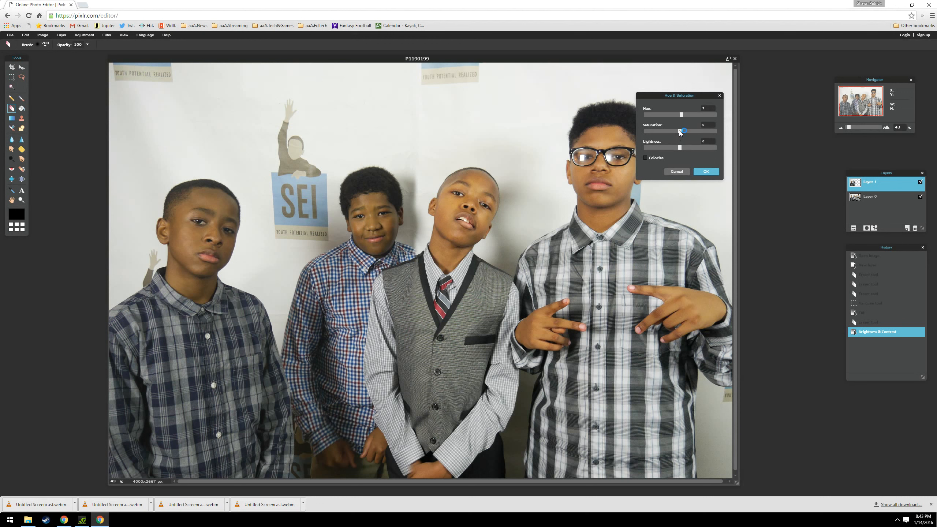
{"action": "left_click_drag", "start_coordinate": [678, 132], "coordinate": [718, 141]}
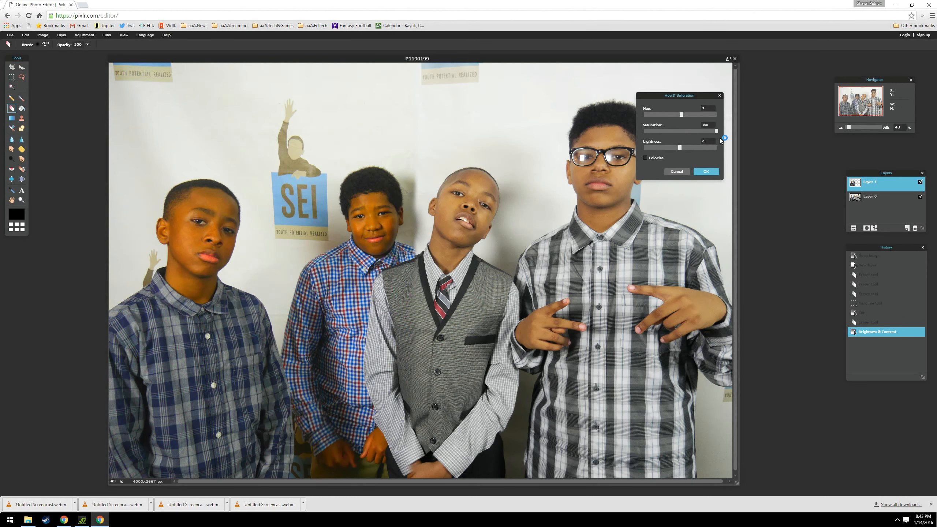
{"action": "left_click", "coordinate": [659, 116]}
{"action": "left_click", "coordinate": [646, 158]}
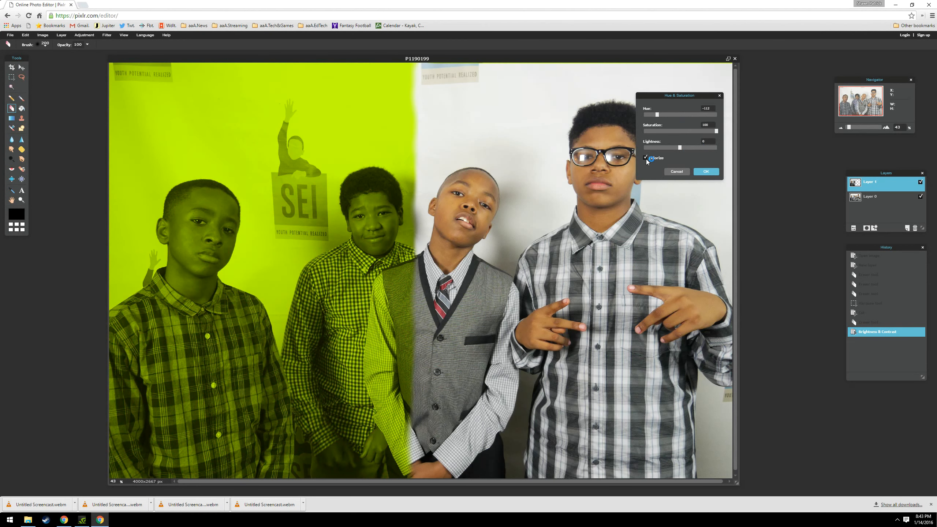
{"action": "mouse_move", "coordinate": [675, 123]}
{"action": "left_mouse_down"}
{"action": "mouse_move", "coordinate": [714, 122]}
{"action": "mouse_move", "coordinate": [661, 122]}
{"action": "mouse_move", "coordinate": [720, 119]}
{"action": "mouse_move", "coordinate": [682, 116]}
{"action": "mouse_move", "coordinate": [692, 136]}
{"action": "mouse_move", "coordinate": [682, 132]}
{"action": "left_mouse_up"}
{"action": "left_click", "coordinate": [651, 159]}
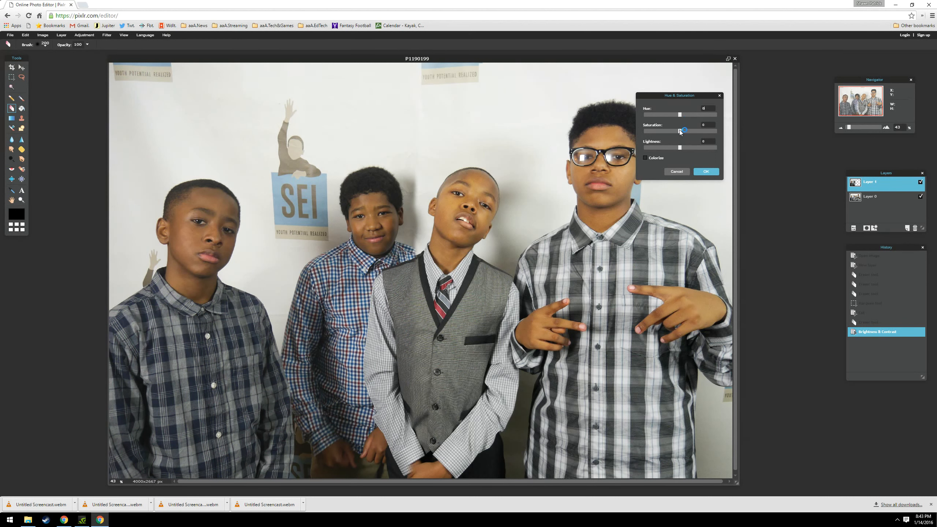
Fine-tune Layer 1's lightness and saturation close to neutral and apply the Hue & Saturation adjustment.
{"action": "left_click", "coordinate": [681, 148]}
{"action": "left_click_drag", "start_coordinate": [682, 148], "coordinate": [680, 148]}
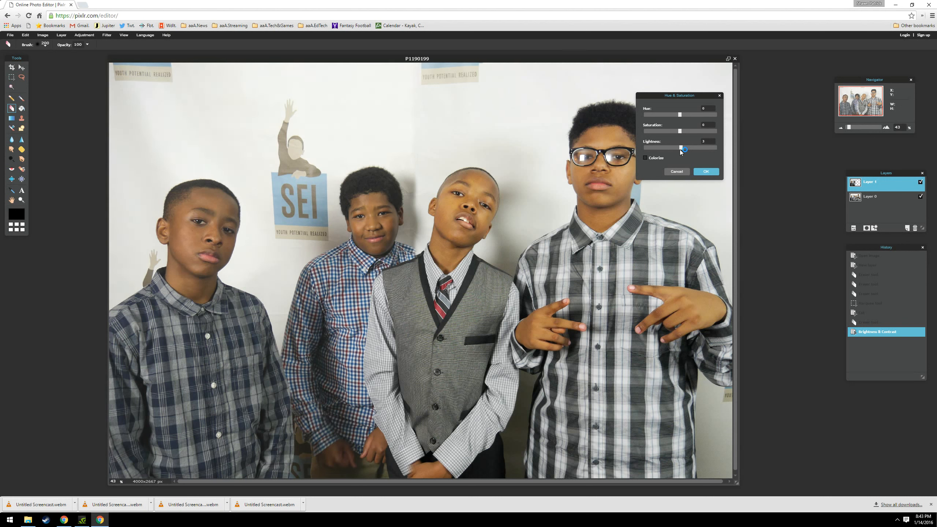
{"action": "left_click", "coordinate": [680, 131]}
{"action": "left_click", "coordinate": [705, 171]}
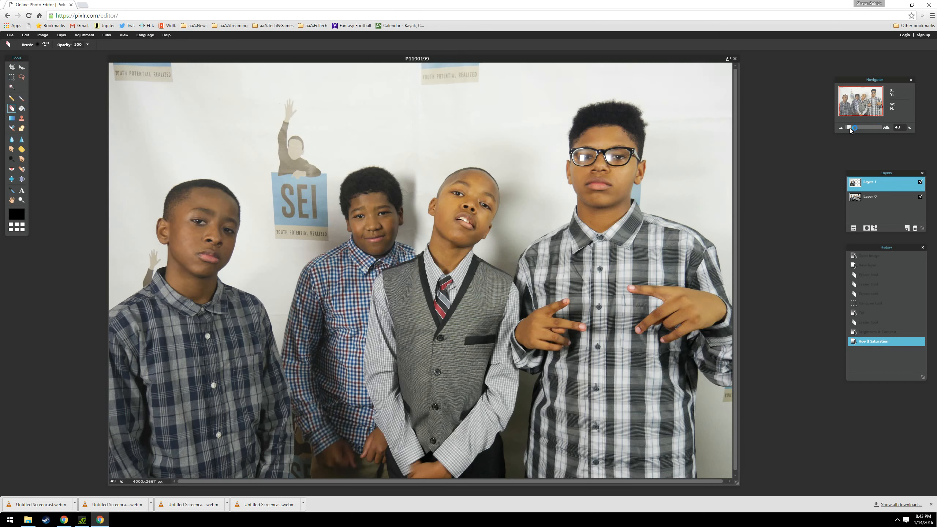
Erase Layer 1's visible seam in the backdrop between the heads of the two middle boys at 220% zoom.
{"action": "left_click_drag", "start_coordinate": [851, 128], "coordinate": [859, 128]}
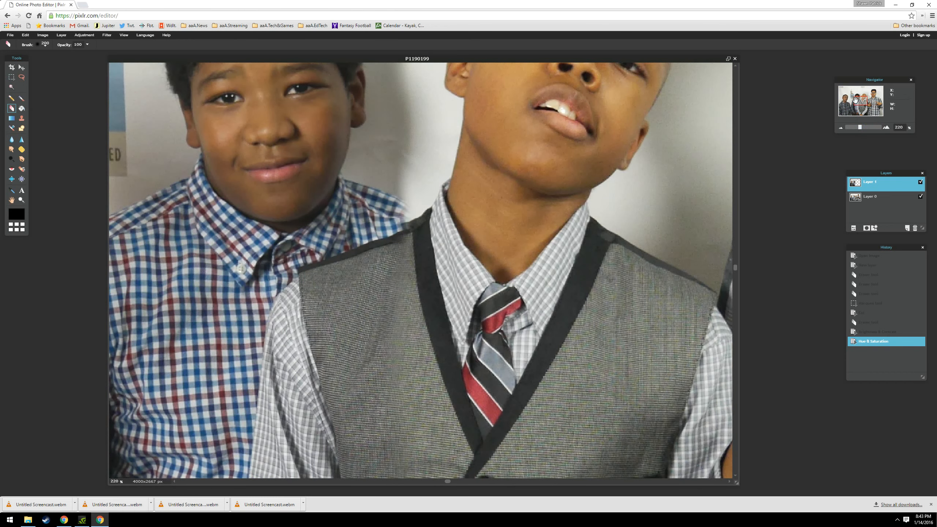
{"action": "left_click", "coordinate": [855, 94]}
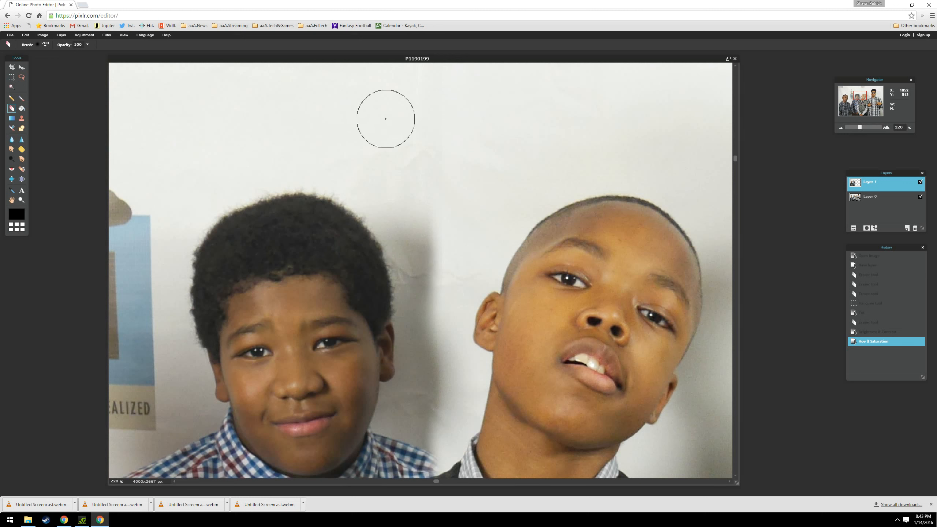
{"action": "left_click_drag", "start_coordinate": [425, 171], "coordinate": [427, 155]}
{"action": "mouse_move", "coordinate": [428, 157]}
{"action": "left_mouse_down"}
{"action": "mouse_move", "coordinate": [438, 226]}
{"action": "mouse_move", "coordinate": [435, 418]}
{"action": "mouse_move", "coordinate": [446, 360]}
{"action": "mouse_move", "coordinate": [435, 330]}
{"action": "mouse_move", "coordinate": [429, 410]}
{"action": "left_mouse_up"}
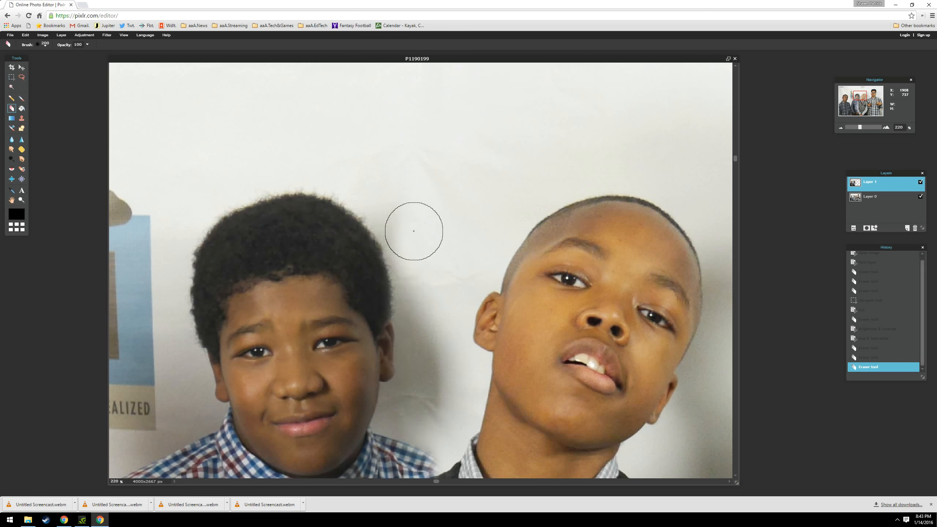
{"action": "mouse_move", "coordinate": [361, 148]}
{"action": "left_mouse_down"}
{"action": "mouse_move", "coordinate": [378, 93]}
{"action": "mouse_move", "coordinate": [421, 133]}
{"action": "mouse_move", "coordinate": [436, 279]}
{"action": "left_mouse_up"}
Erase Layer 1's leftover edge down the grey vest and sleeve of the boy with the striped tie.
{"action": "left_click_drag", "start_coordinate": [855, 97], "coordinate": [852, 127]}
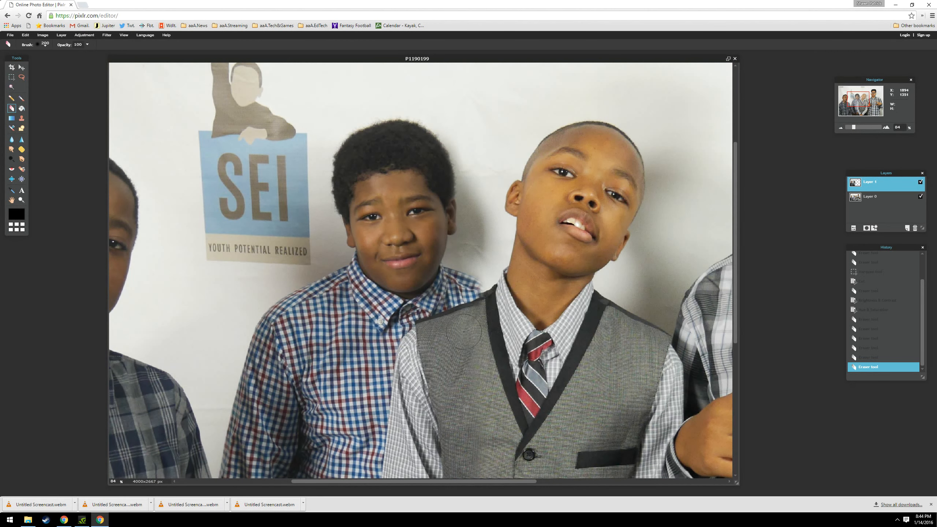
{"action": "mouse_move", "coordinate": [481, 327]}
{"action": "left_mouse_down"}
{"action": "mouse_move", "coordinate": [445, 339]}
{"action": "mouse_move", "coordinate": [440, 382]}
{"action": "mouse_move", "coordinate": [464, 376]}
{"action": "mouse_move", "coordinate": [466, 349]}
{"action": "left_mouse_up"}
{"action": "left_click_drag", "start_coordinate": [469, 372], "coordinate": [474, 409]}
{"action": "left_click_drag", "start_coordinate": [859, 99], "coordinate": [858, 105]}
{"action": "mouse_move", "coordinate": [469, 254]}
{"action": "left_mouse_down"}
{"action": "mouse_move", "coordinate": [480, 317]}
{"action": "mouse_move", "coordinate": [477, 245]}
{"action": "mouse_move", "coordinate": [466, 246]}
{"action": "mouse_move", "coordinate": [483, 382]}
{"action": "left_mouse_up"}
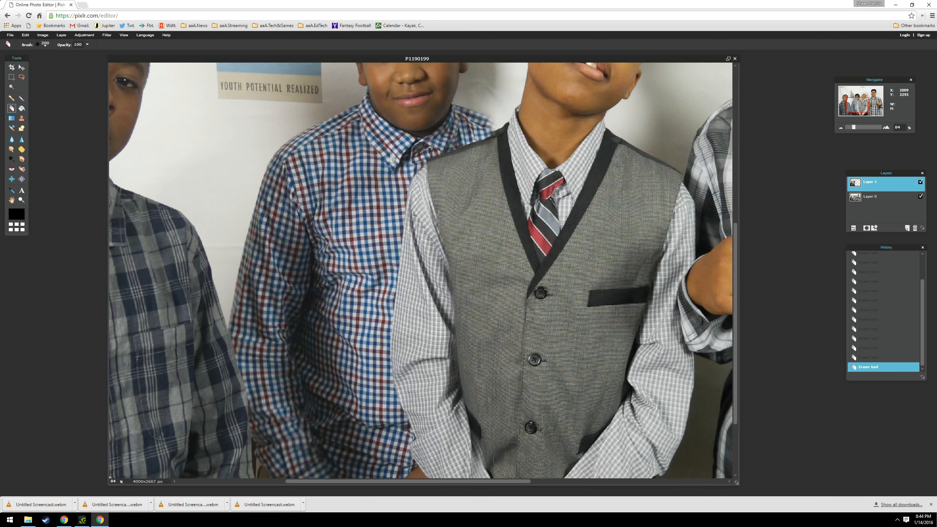
Compare Layer 1 with the layer beneath by hiding and reshowing it, and erase a spot at the vest-wearing boy's clasped hands.
{"action": "left_click_drag", "start_coordinate": [853, 103], "coordinate": [854, 109]}
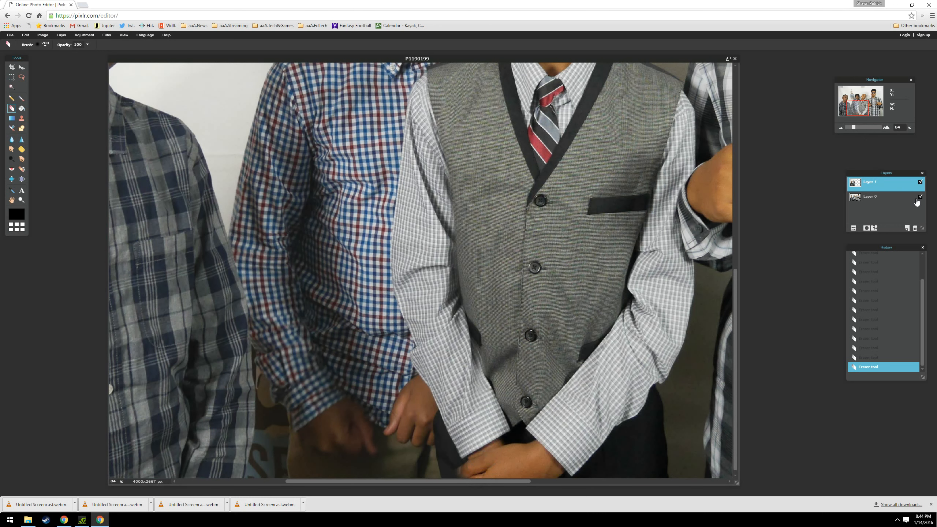
{"action": "left_click", "coordinate": [919, 183]}
{"action": "left_click", "coordinate": [920, 182]}
{"action": "left_click", "coordinate": [461, 473]}
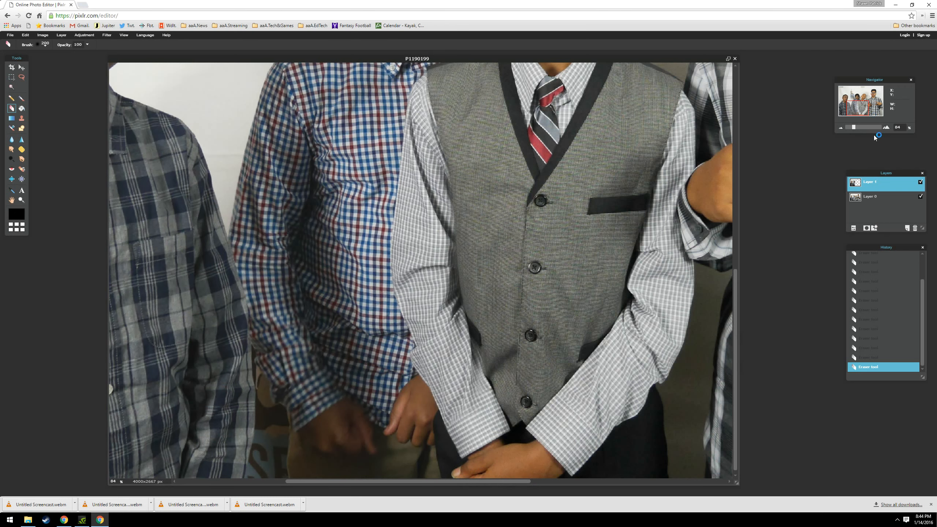
Review the whole merged group photo and the backdrop above the two middle boys for remaining seams.
{"action": "left_click_drag", "start_coordinate": [853, 127], "coordinate": [847, 126]}
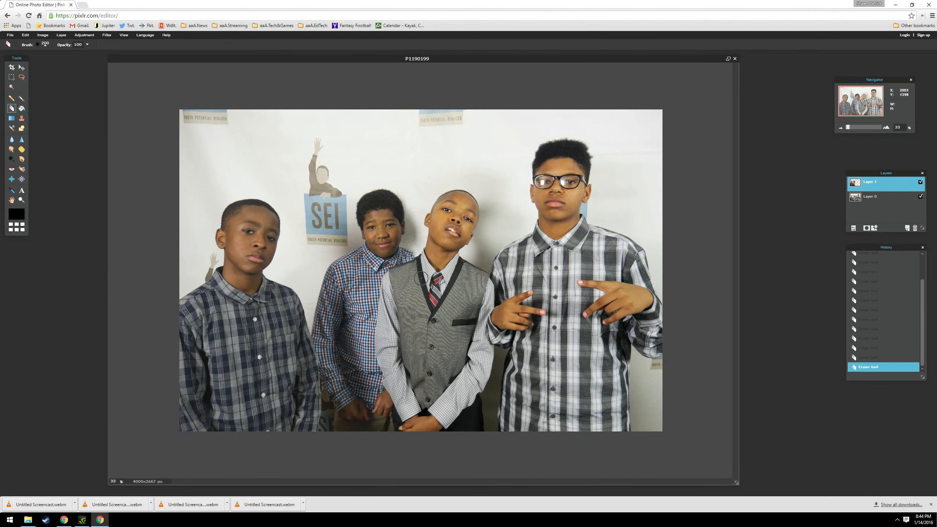
{"action": "left_click_drag", "start_coordinate": [847, 127], "coordinate": [858, 86]}
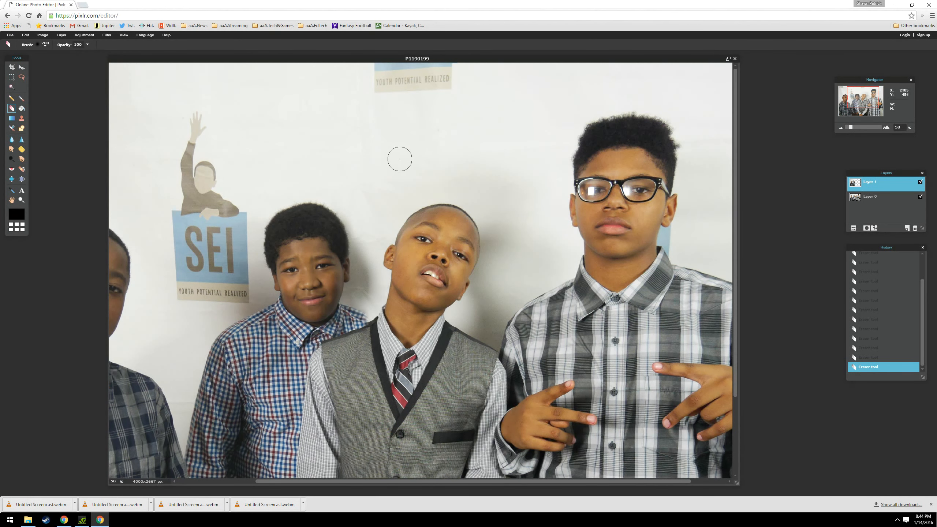